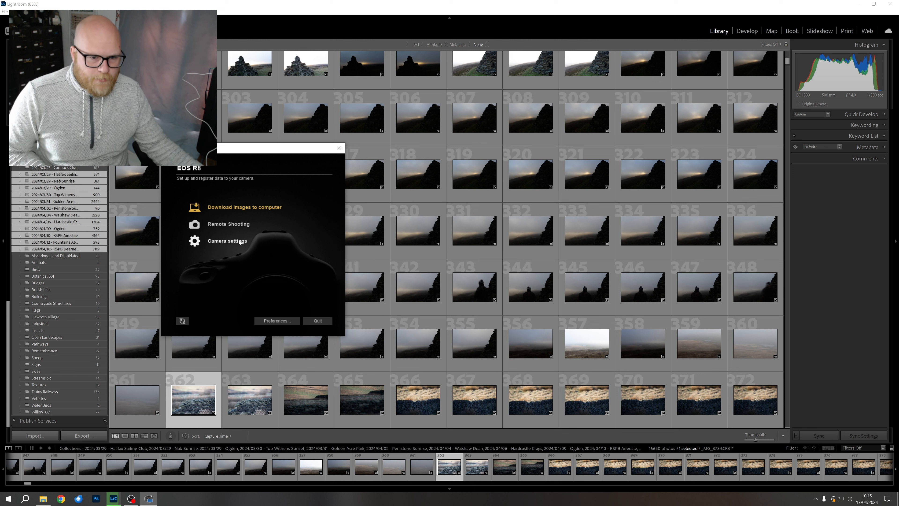
Check the download destination folder in the EOS Utility preferences and start the automatic download of the camera's images not yet downloaded
left_click(271, 321)
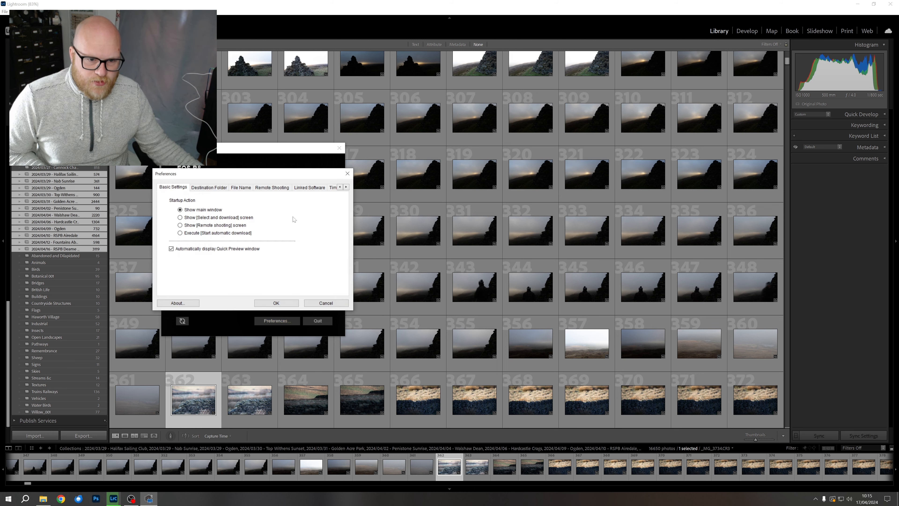
left_click(207, 189)
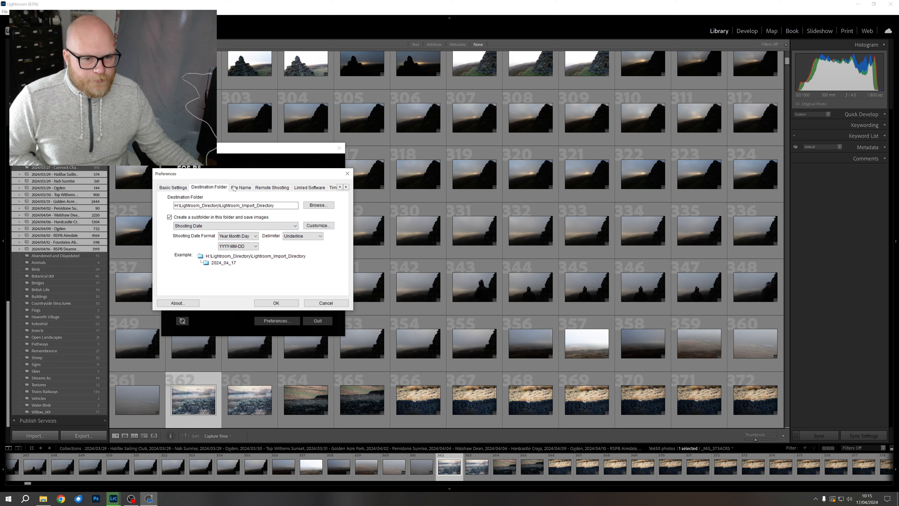
key("Escape")
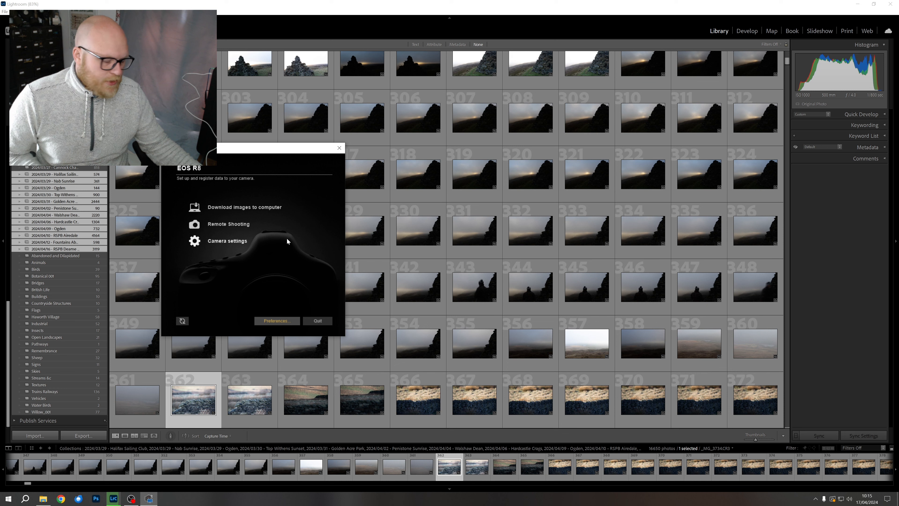
left_click(234, 207)
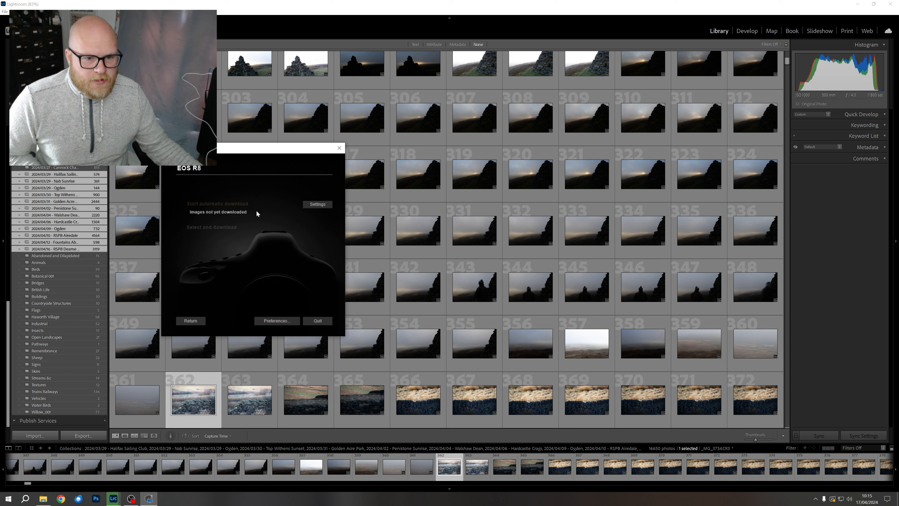
left_click(220, 203)
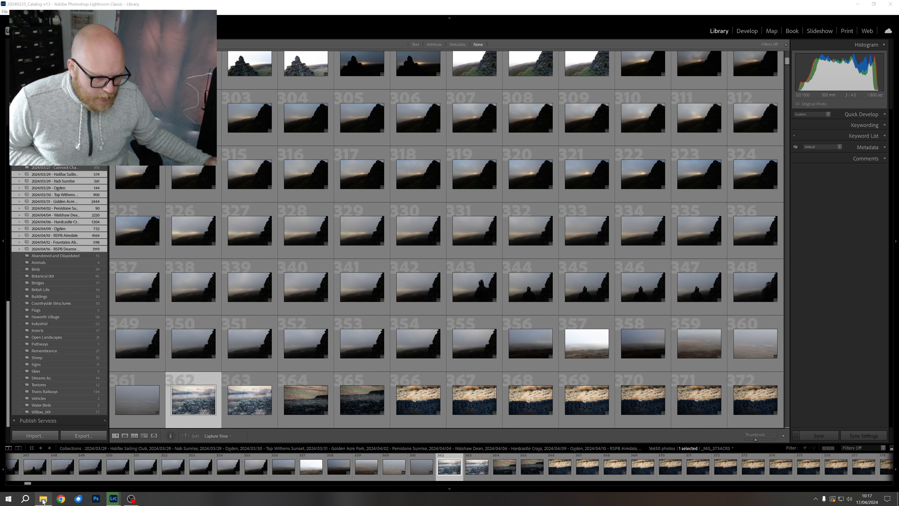
Switch to File Explorer and open the 2024_04_17 folder in Lightroom_Import_Directory to inspect the downloaded CR3 files
left_click(43, 500)
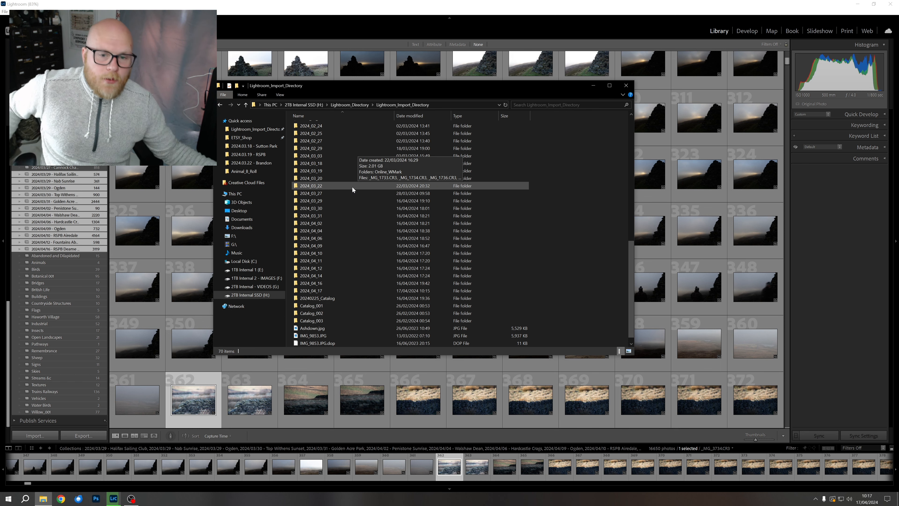
left_click(310, 291)
double_click(313, 291)
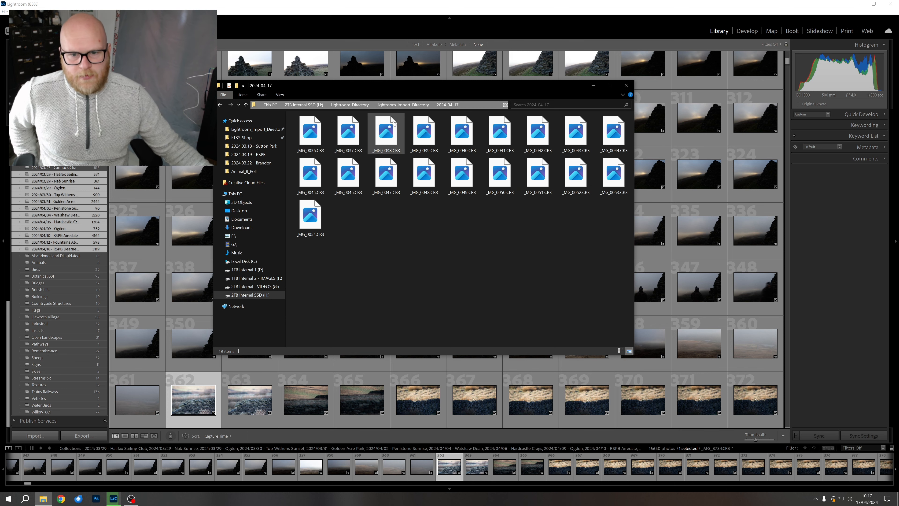
left_click_drag(400, 92, 366, 77)
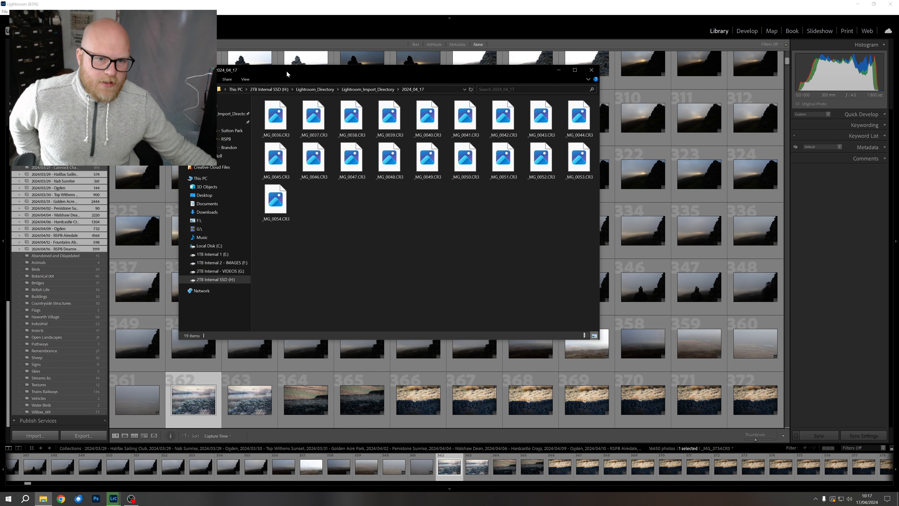
left_click_drag(288, 74, 267, 83)
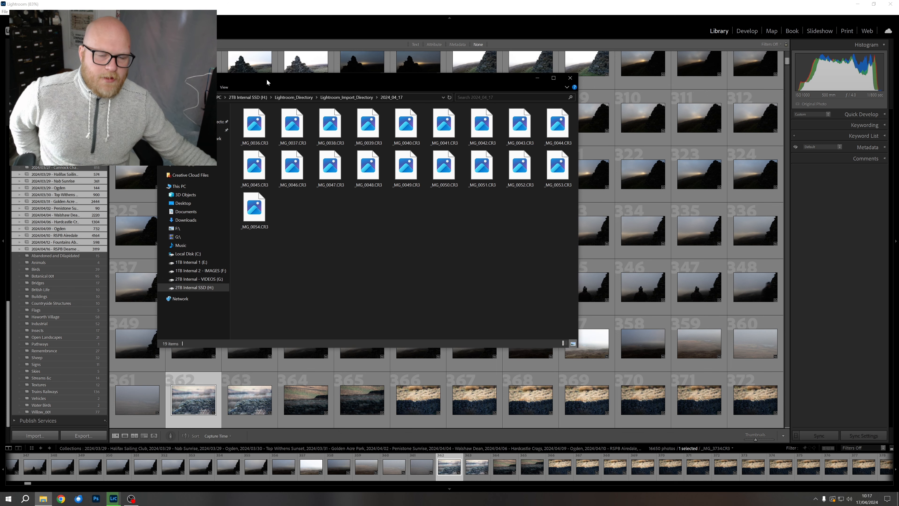
Return to Lightroom Classic, start an import and choose the 2024_04_17 folder as the source
left_click(237, 7)
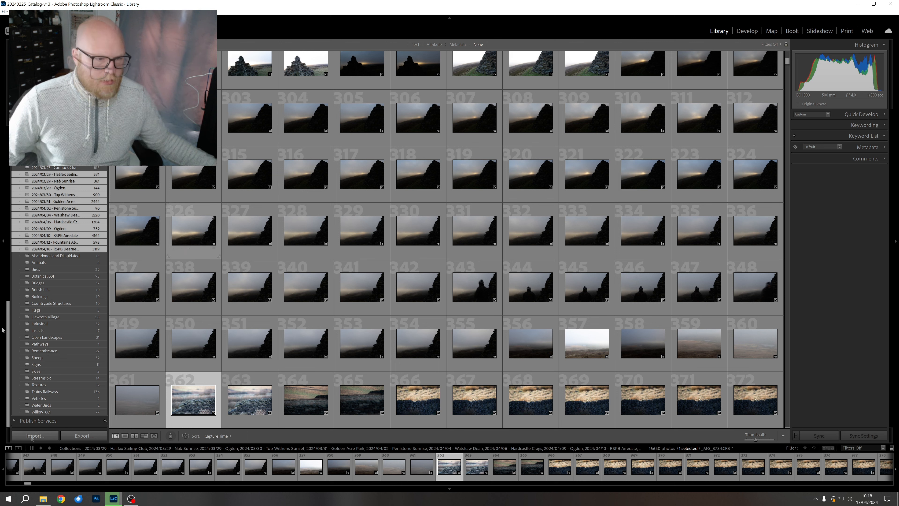
scroll(8, 322, "up", 5)
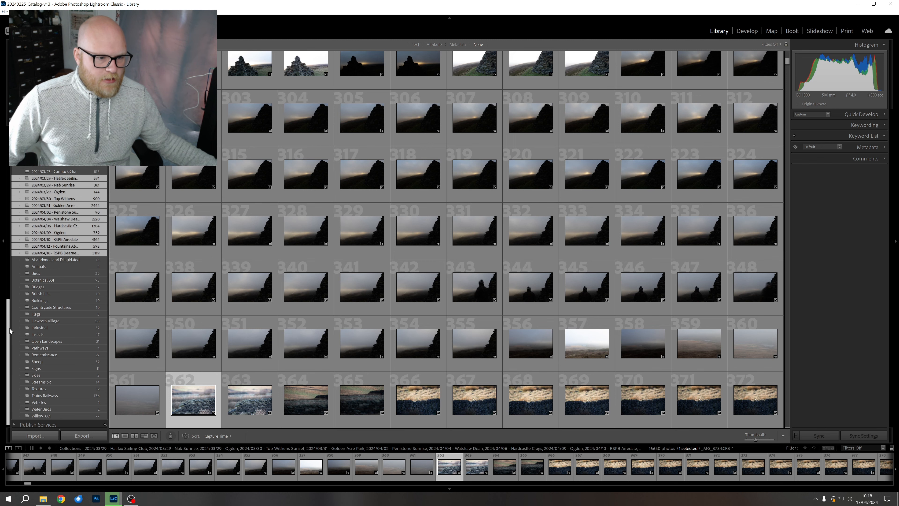
left_click_drag(2, 295, 10, 184)
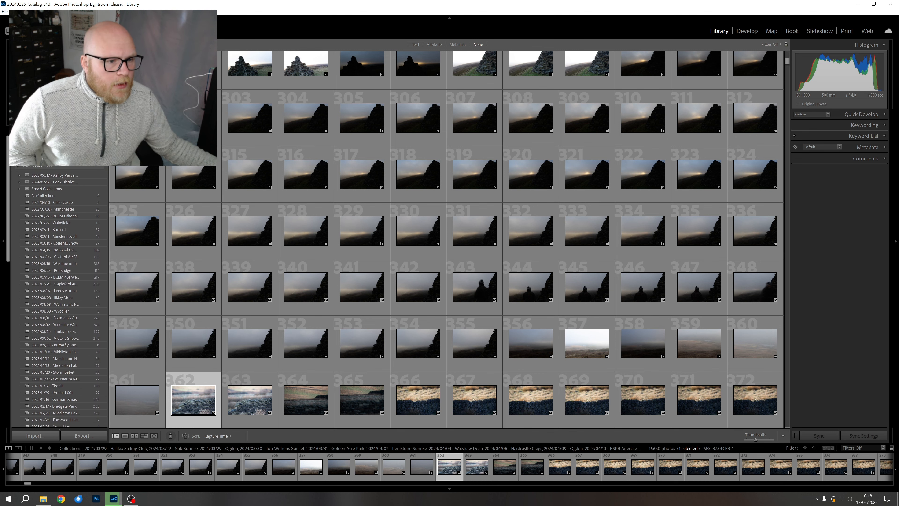
mouse_move(719, 13)
left_mouse_down()
mouse_move(741, 46)
mouse_move(697, 42)
left_mouse_up()
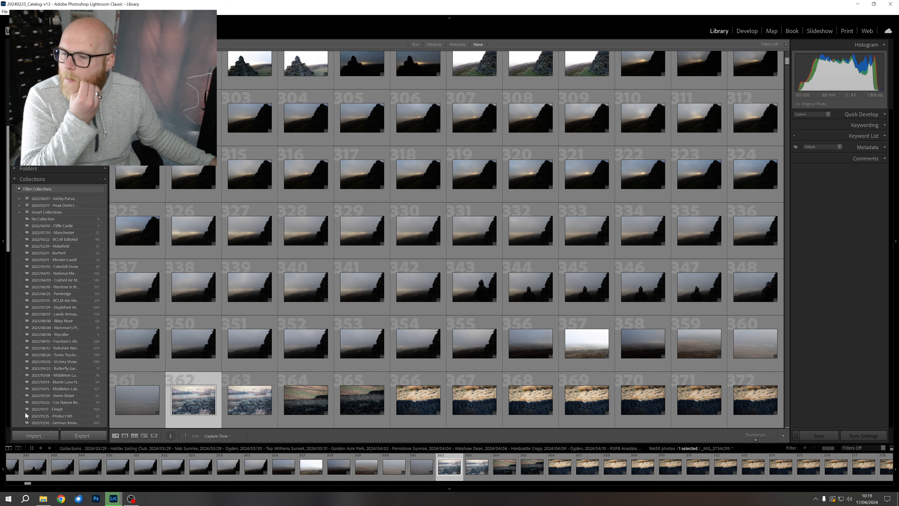
left_click(38, 430)
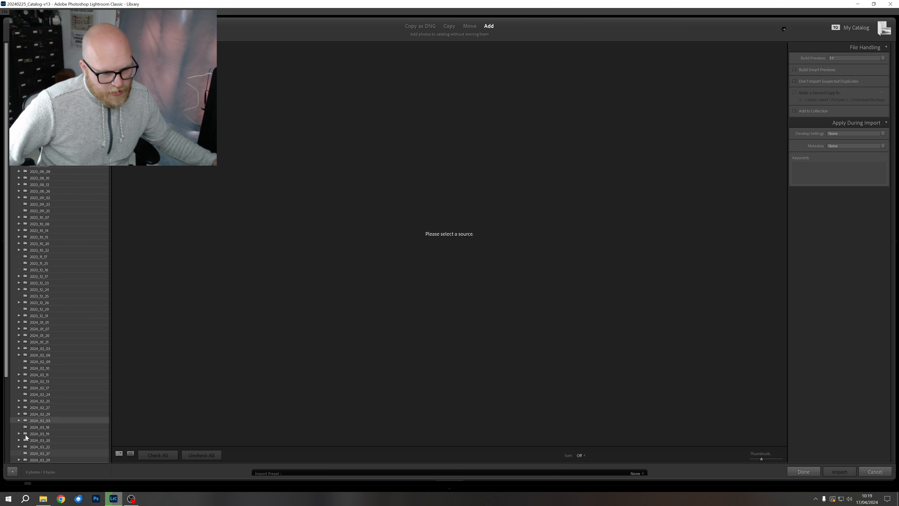
left_click_drag(7, 361, 8, 442)
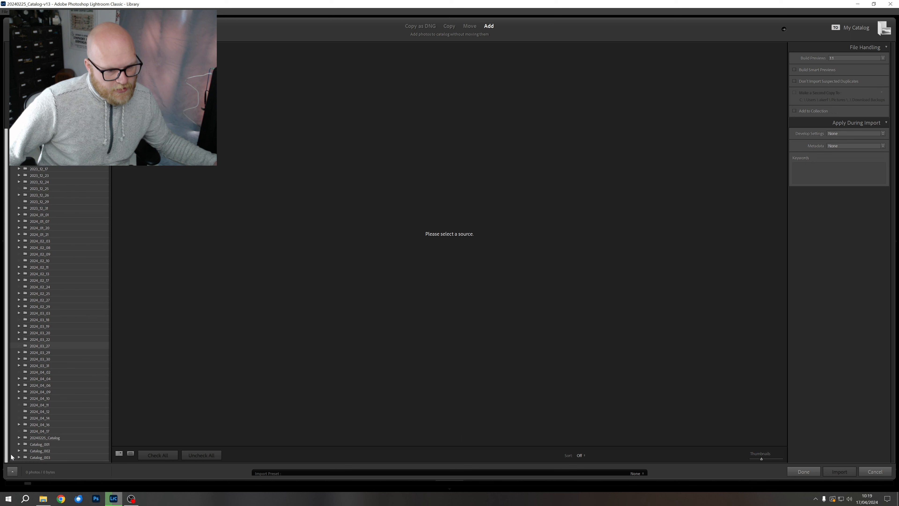
left_click(38, 432)
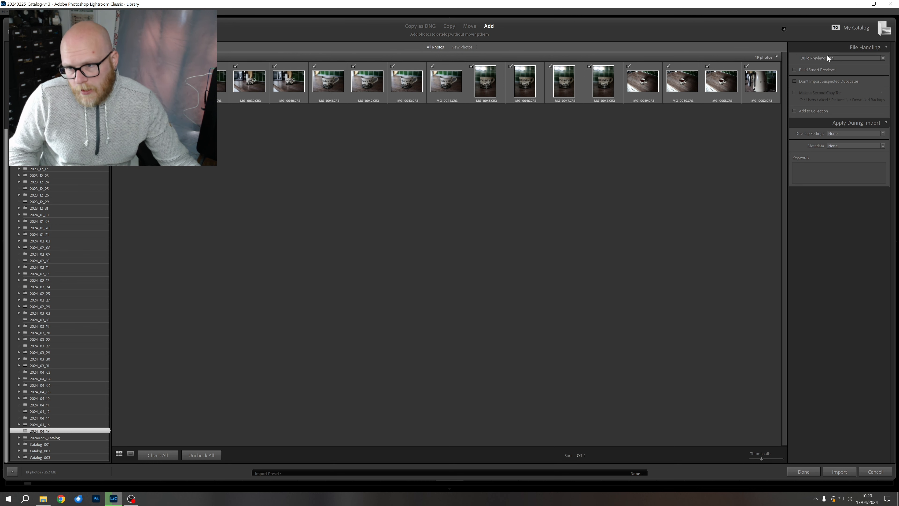
Review the Build Previews options for the import, leaving the choice at 1:1
left_click(844, 58)
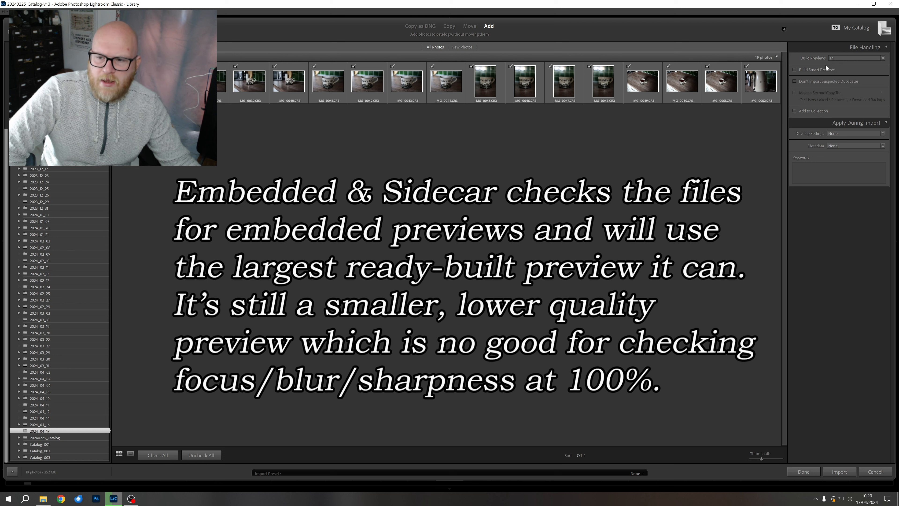
left_click(591, 170)
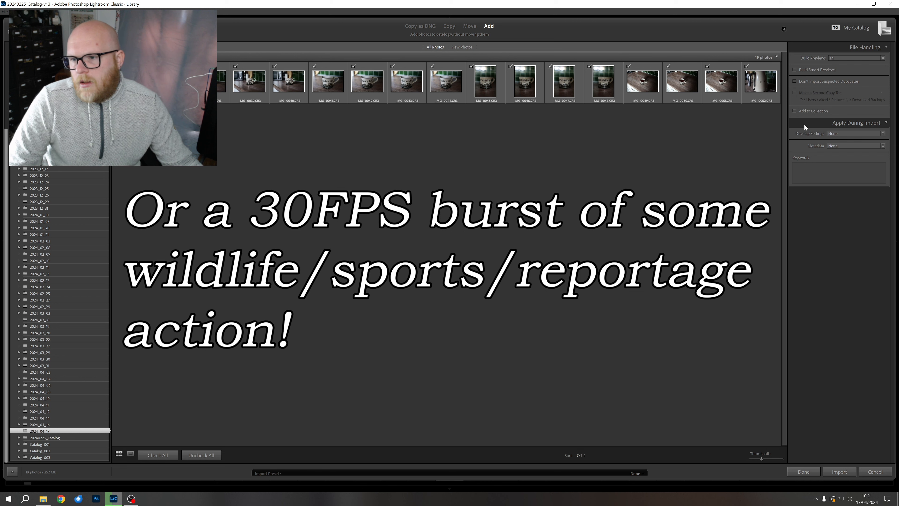
Add the photos to a new collection named "2024/04/17 - Youtube Example" and import them
left_click(795, 111)
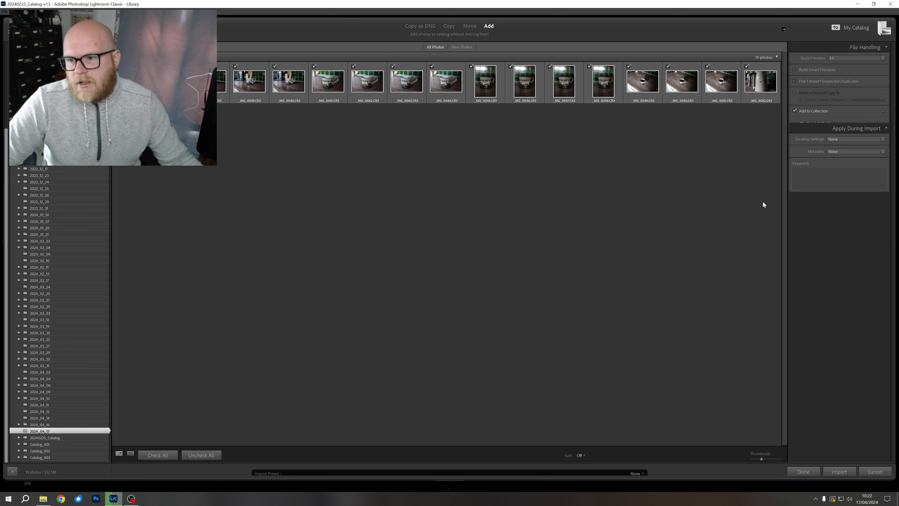
left_click(883, 111)
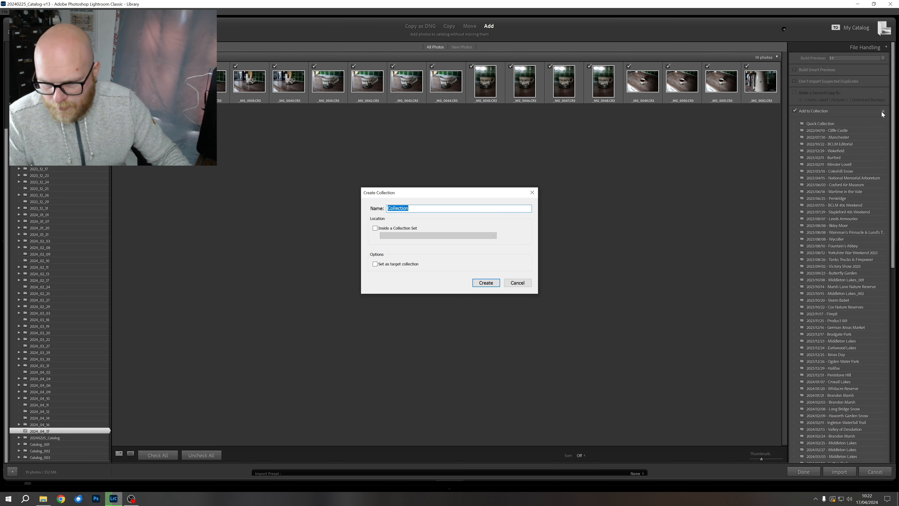
type("2024/")
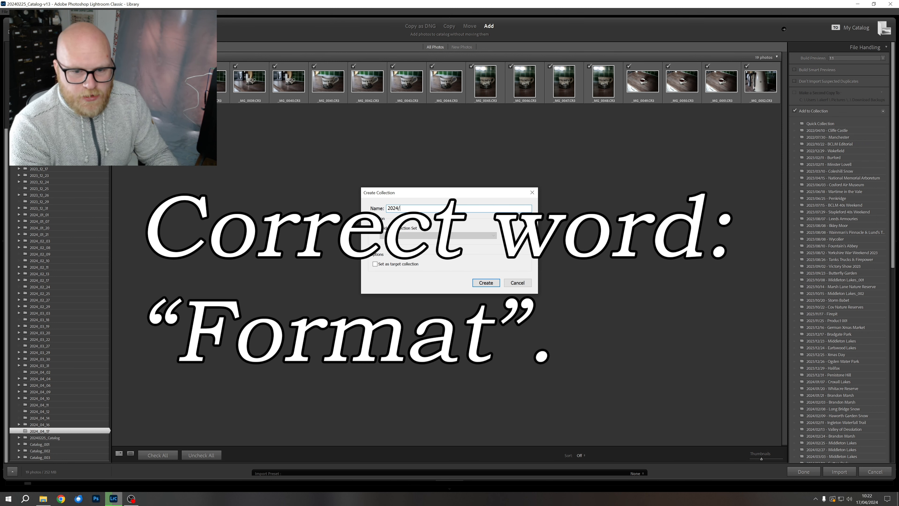
type("04")
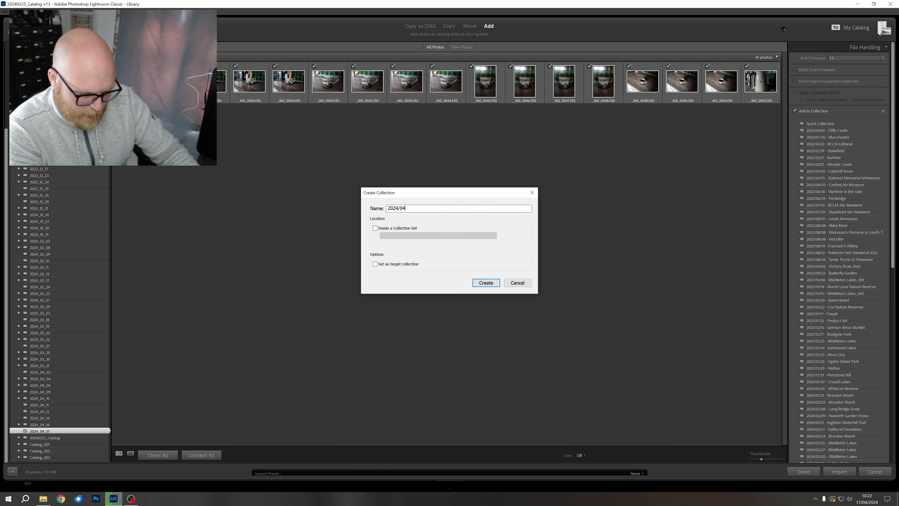
type("/17 ")
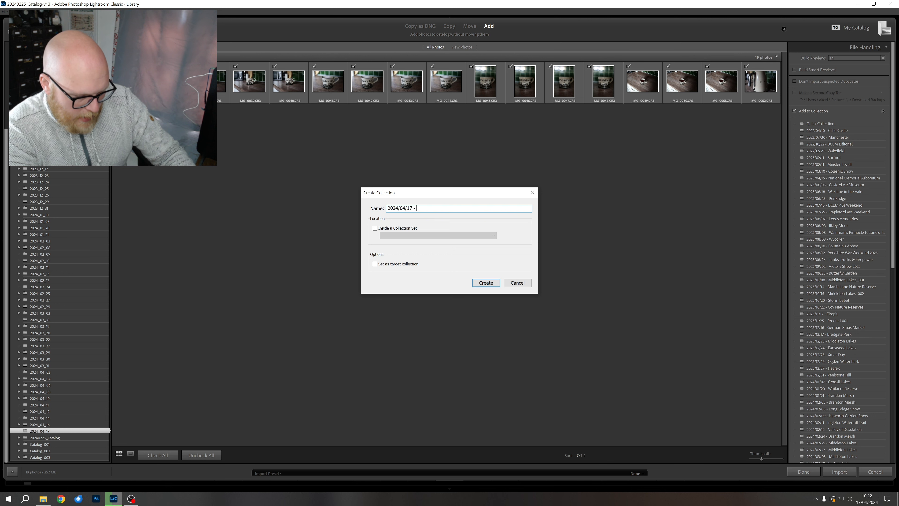
type("- Youtube")
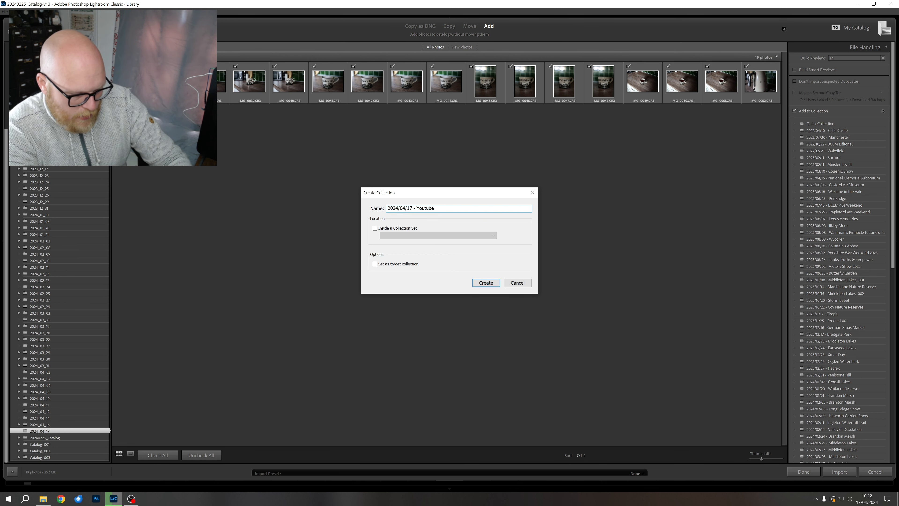
type(" Example")
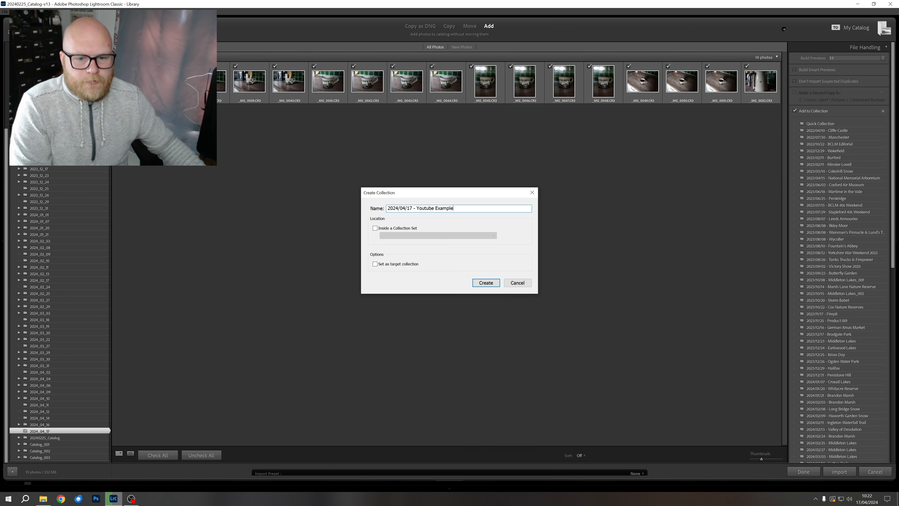
left_click(484, 283)
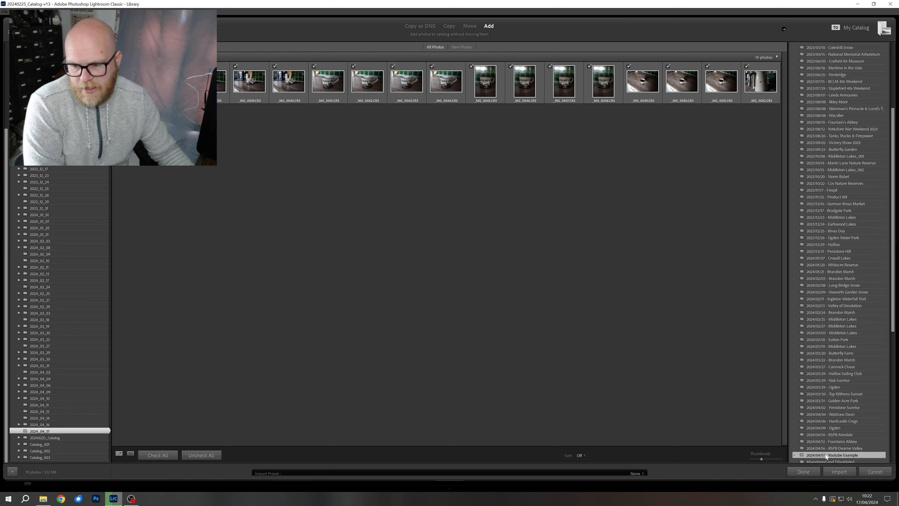
left_click(831, 472)
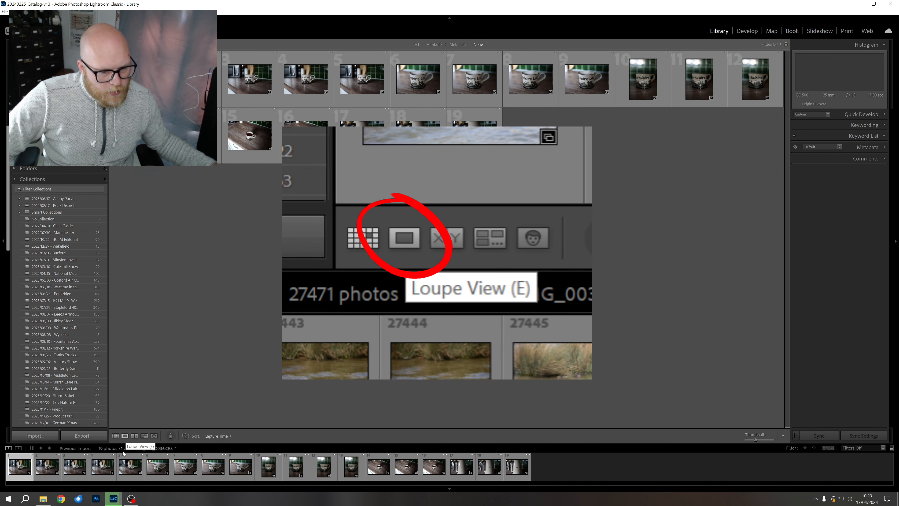
Open the first imported photo, _MG_0036.CR3, in Loupe view and examine the mug's lettering and artwork at close zoom for sharpness
left_click(125, 437)
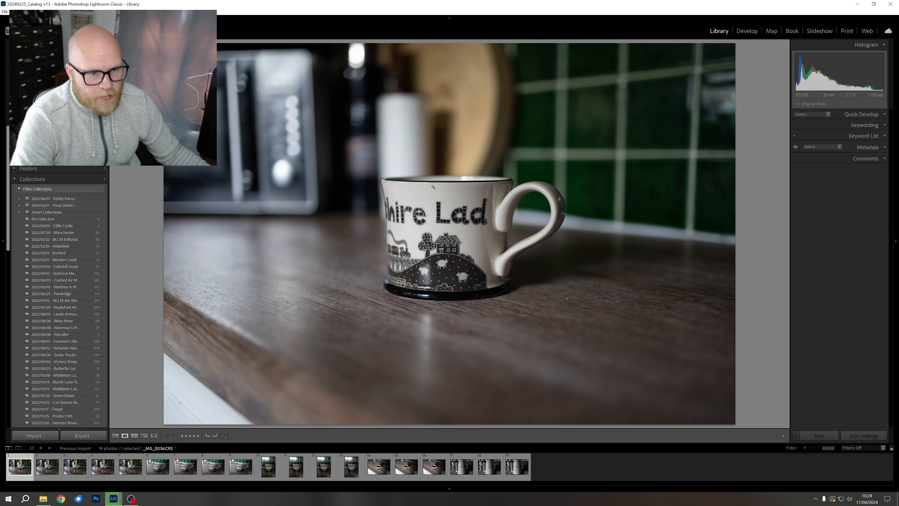
left_click(413, 215)
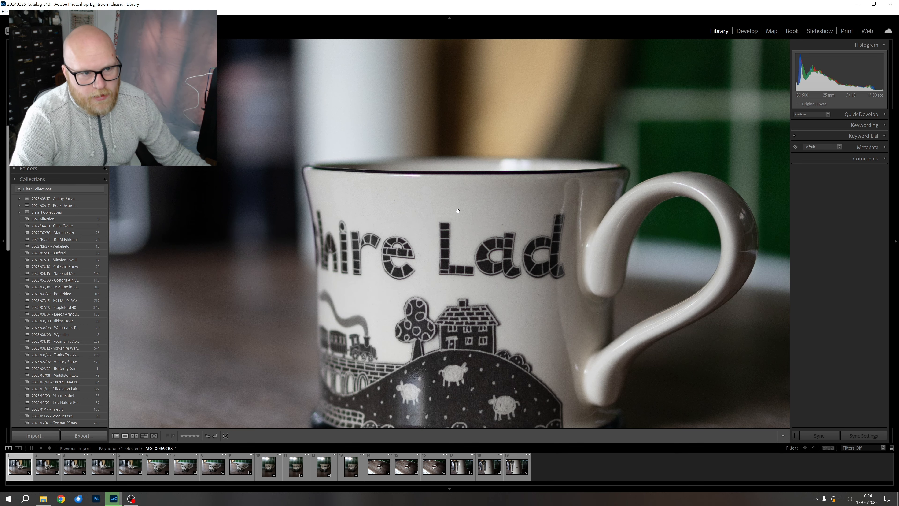
left_click_drag(451, 257, 435, 186)
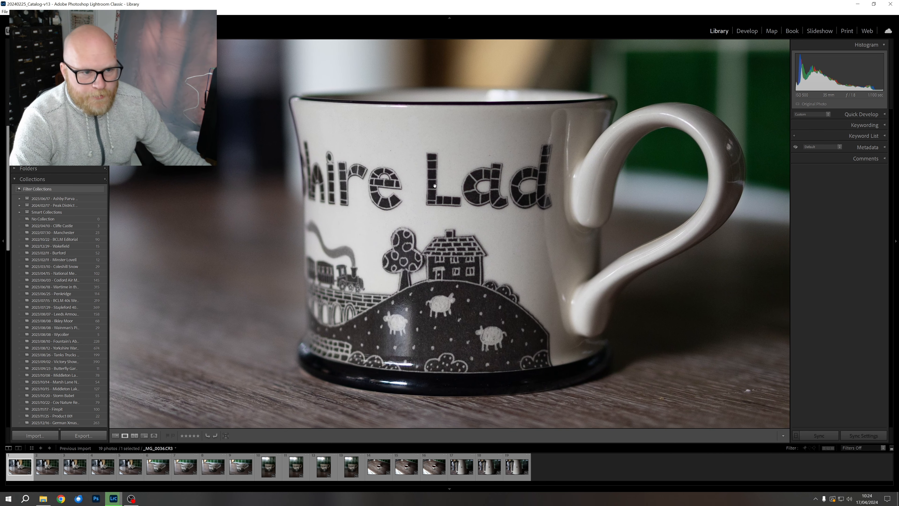
left_click(456, 229)
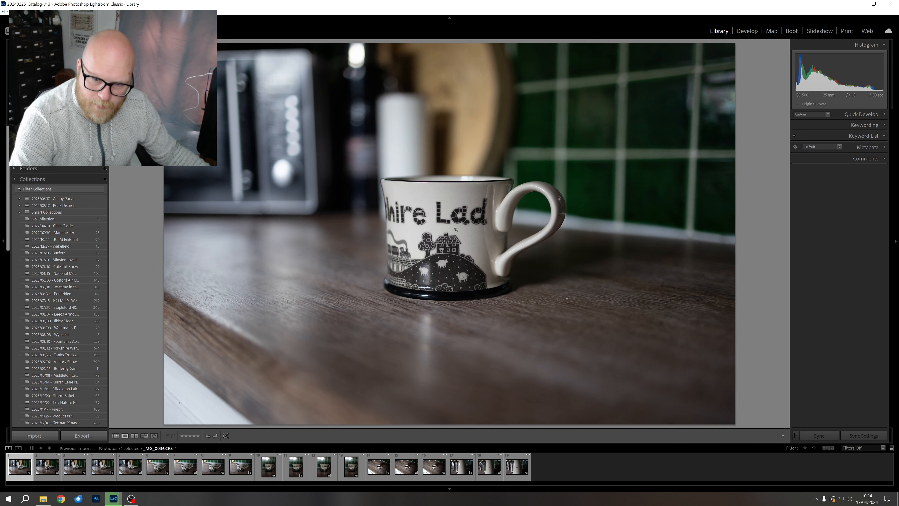
left_click(456, 229)
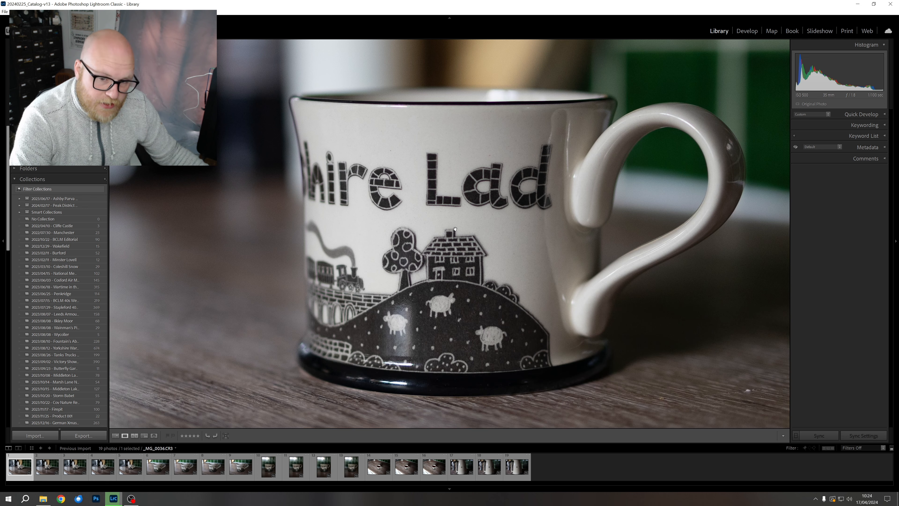
left_click_drag(442, 190, 460, 177)
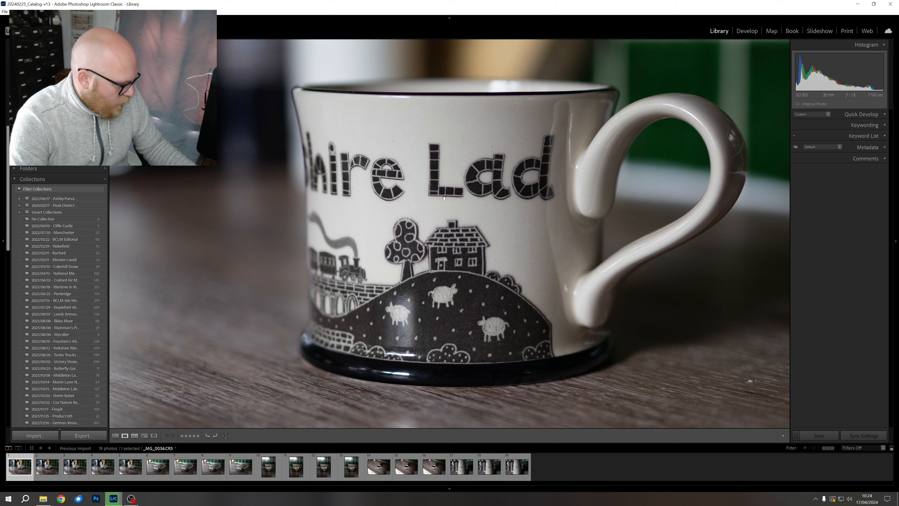
left_click(430, 241)
left_click(441, 228)
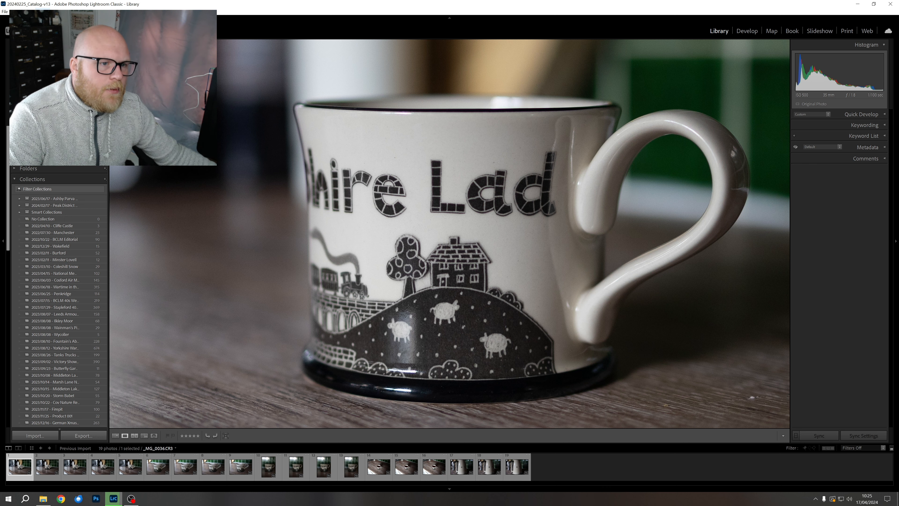
Review the Auto Advance setting, leaving it on, then inspect the mug in _MG_0036.CR3 at close zoom and reject the photo
left_click(41, 11)
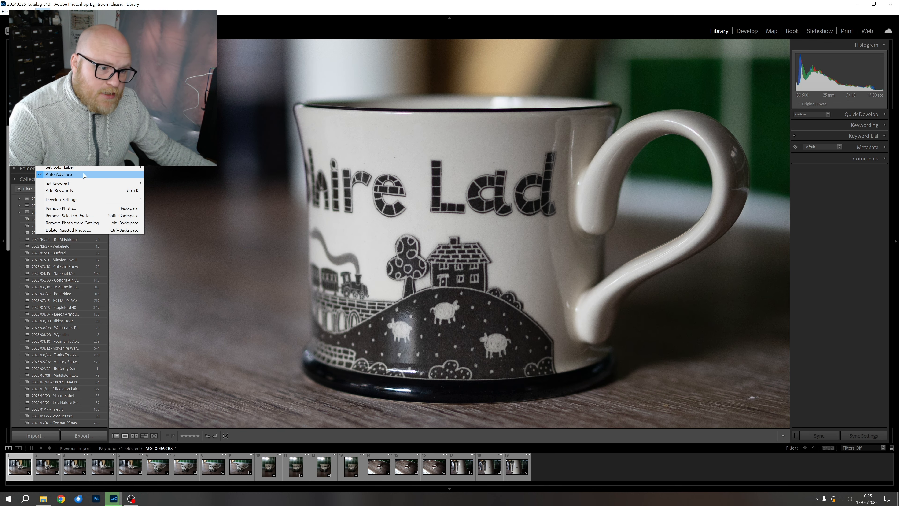
left_click(84, 174)
left_click_drag(295, 244, 212, 385)
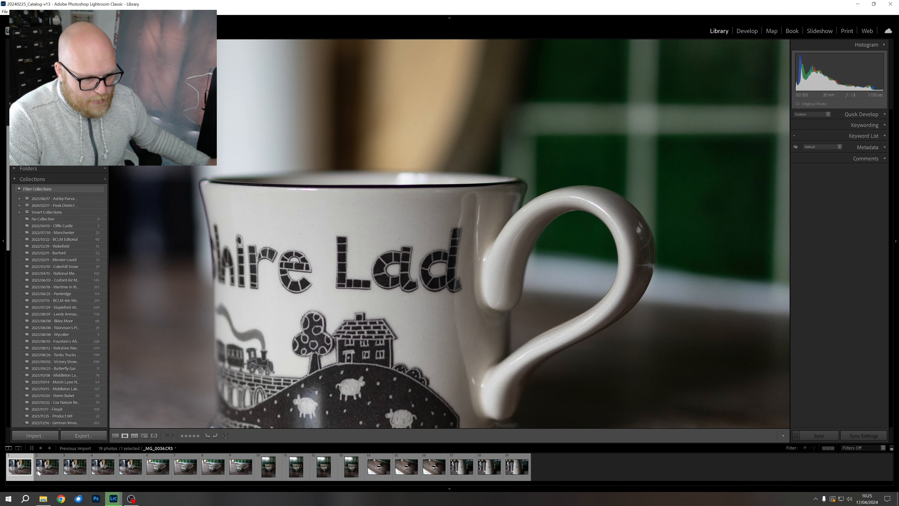
left_click(294, 317)
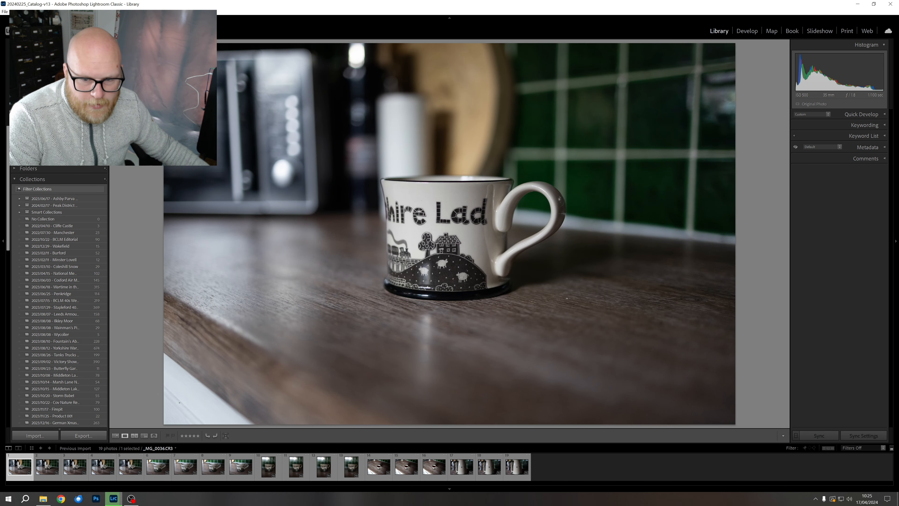
left_click(432, 226)
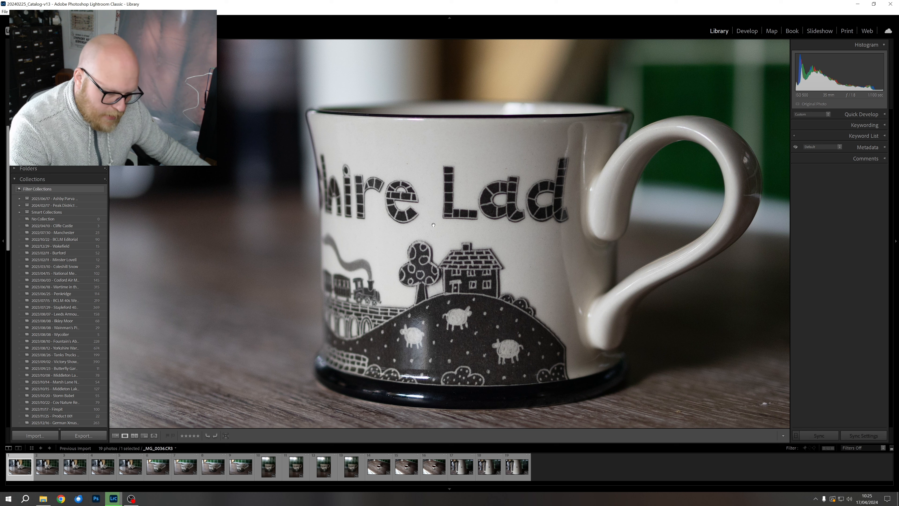
left_click_drag(404, 264, 379, 254)
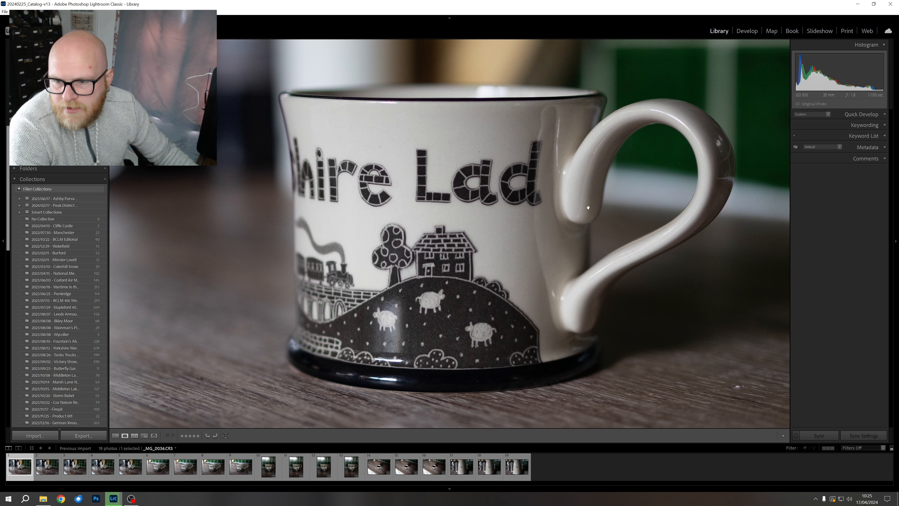
key("x")
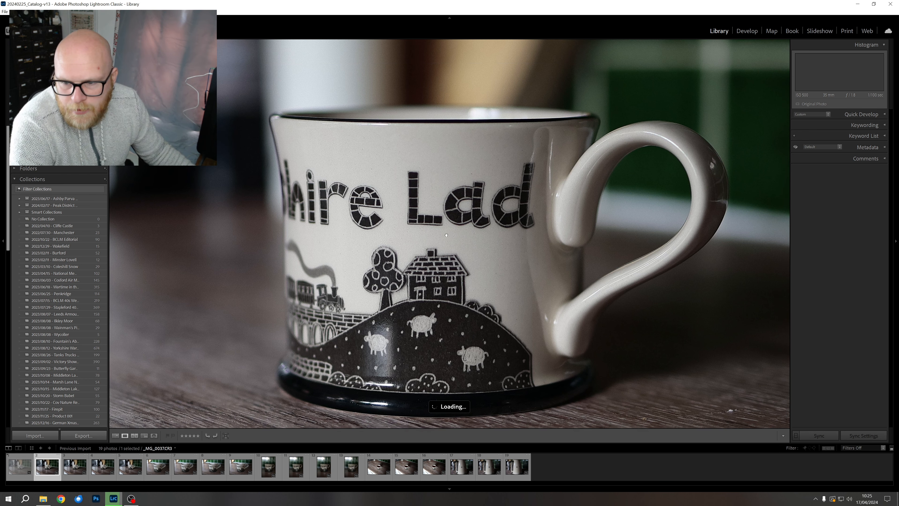
Check the mug's focus in _MG_0037.CR3 at close zoom and reject the photos from _MG_0037.CR3 through the fourth in the set
left_click(427, 280)
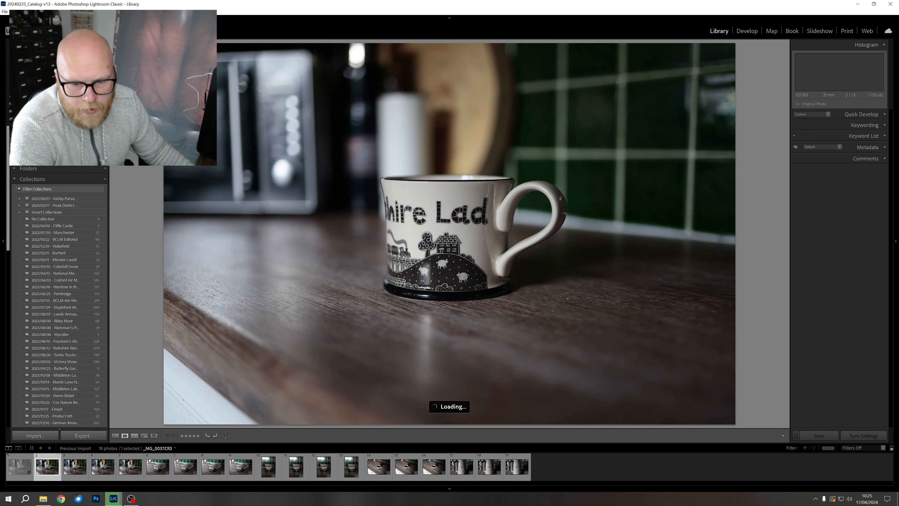
left_click(406, 192)
left_click_drag(441, 213, 385, 204)
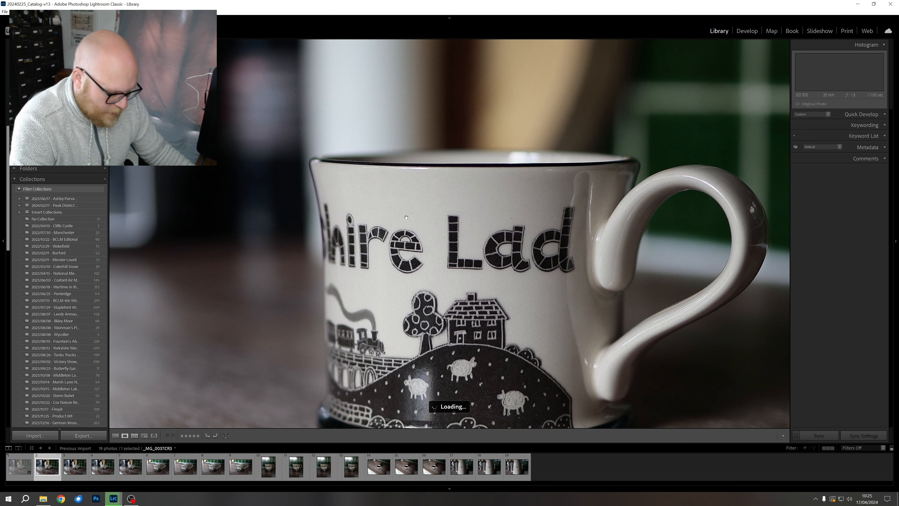
key("Right")
key("Right")
key("Right")
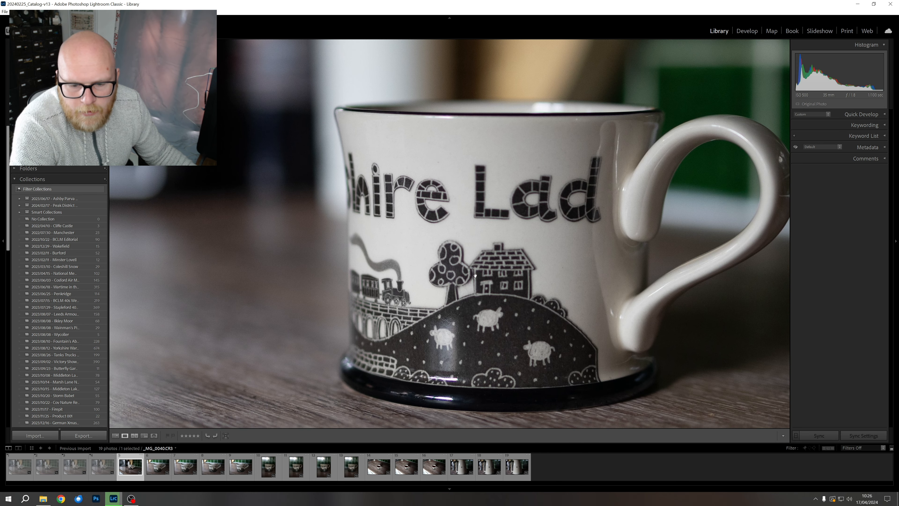
Flag _MG_0040.CR3 as a pick and examine the mug's lettering in _MG_0041.CR3 at close zoom for sharpness
left_click_drag(437, 271, 411, 271)
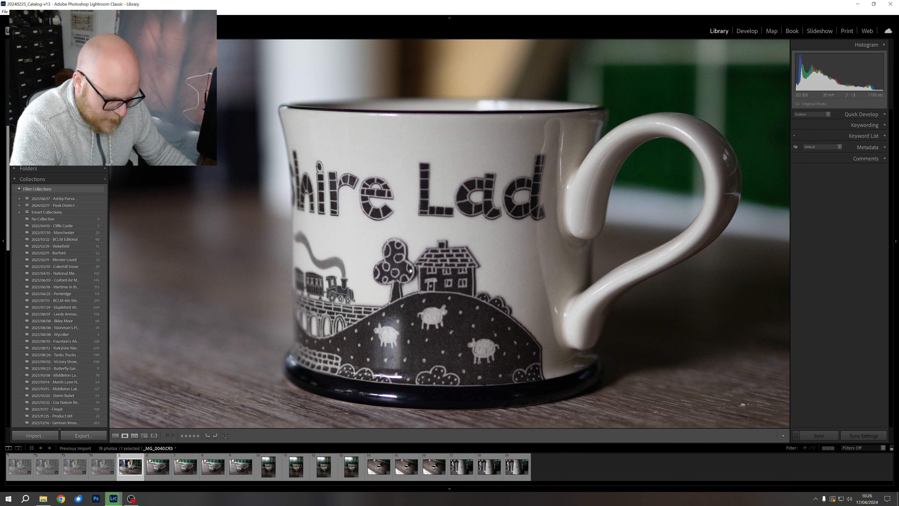
key("p")
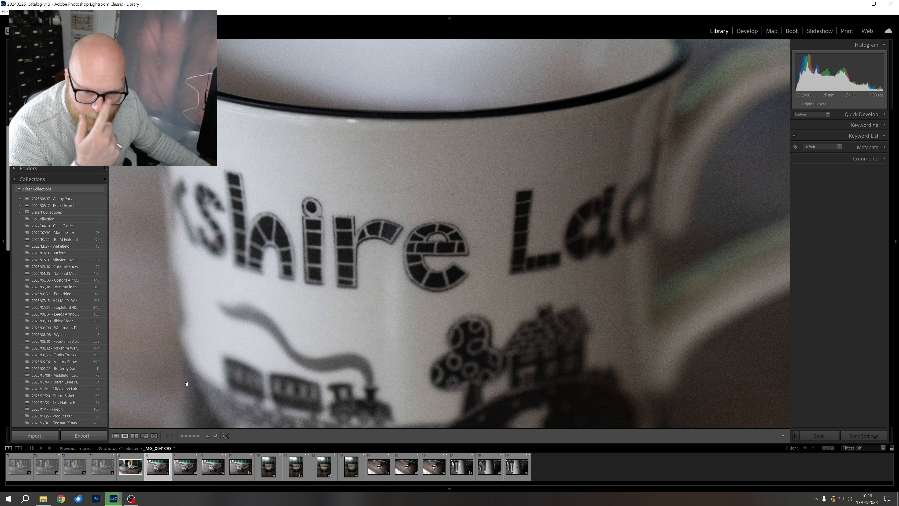
left_click_drag(365, 229, 370, 299)
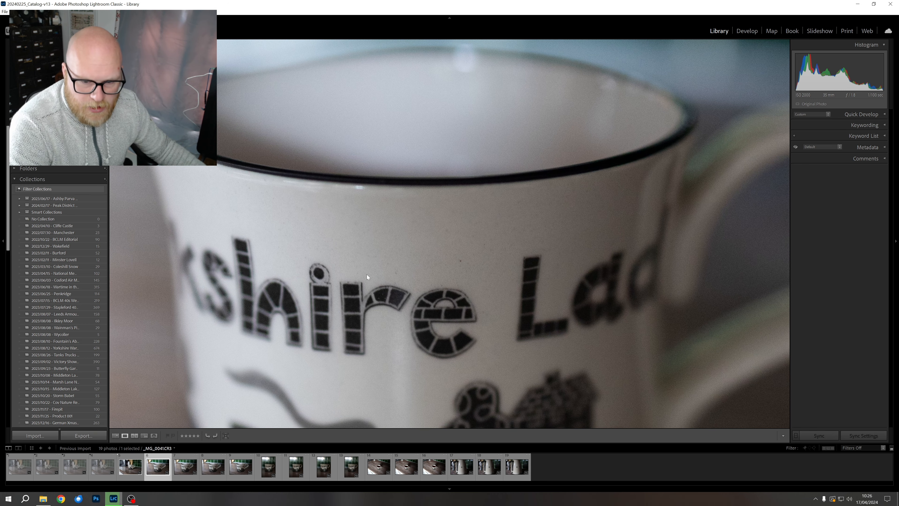
left_click(367, 274)
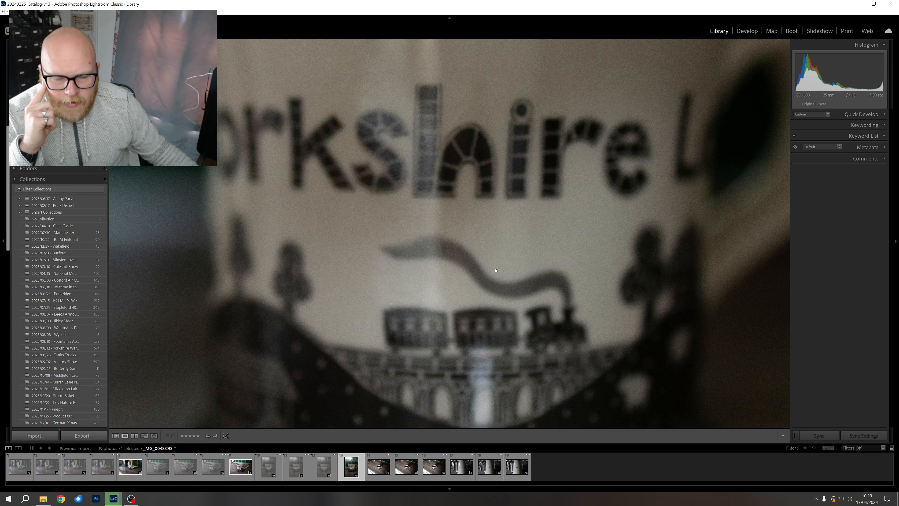
Examine the mug's lettering in _MG_0048.CR3, flag that photo as a pick and reject the photo after it
left_click_drag(494, 269, 484, 316)
left_click_drag(519, 254, 474, 272)
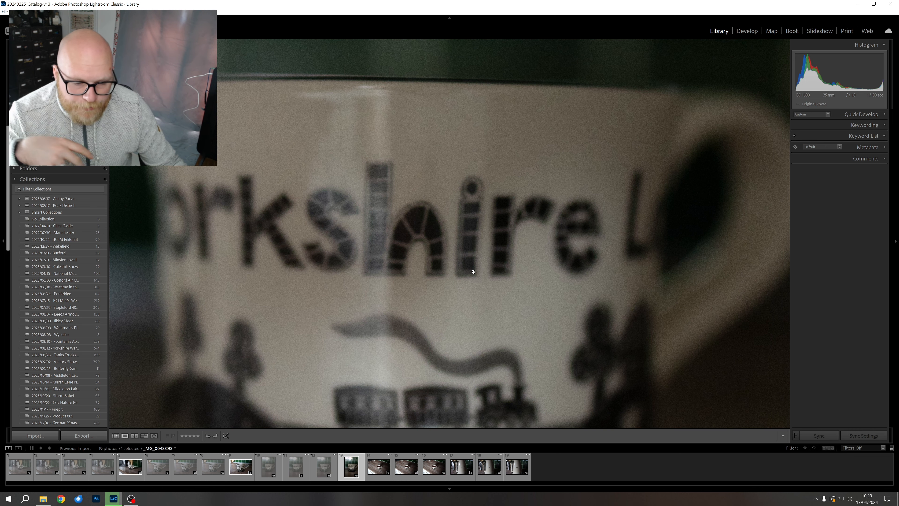
key("Right")
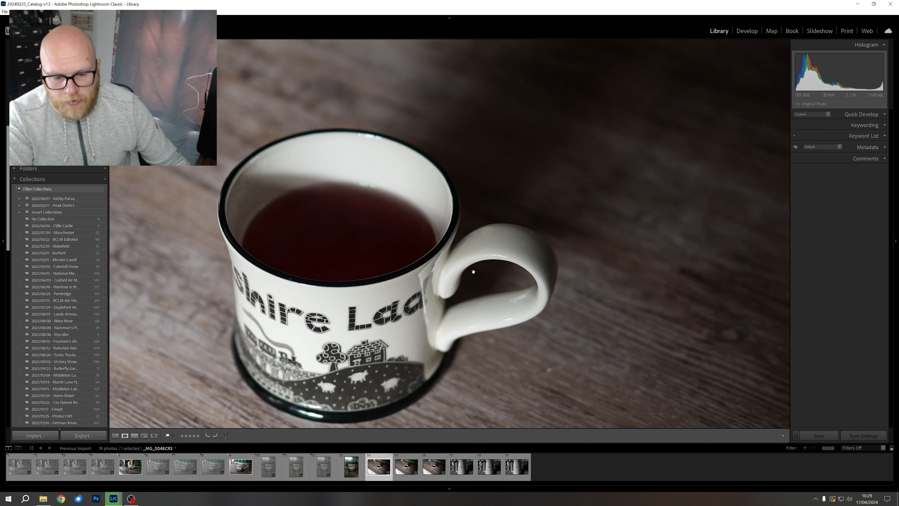
key("Right")
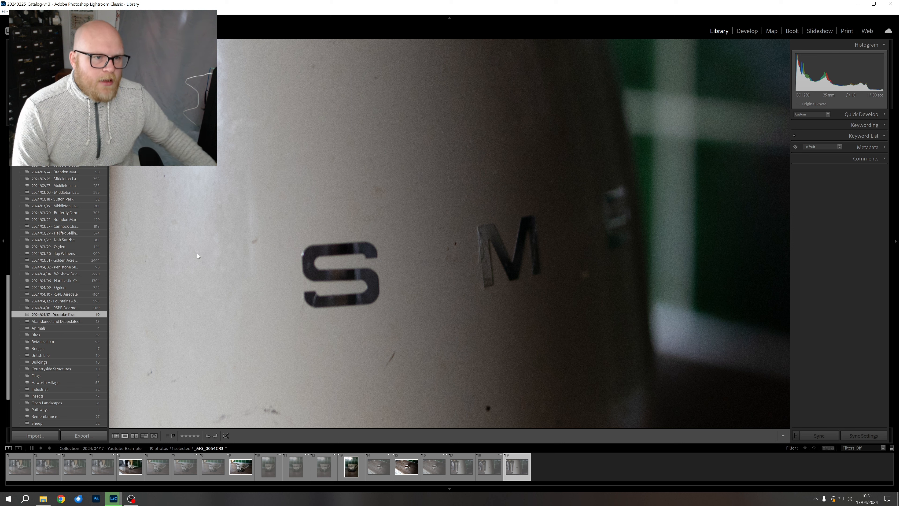
Go from the 2024/04/17 collection to All Photographs in Grid view and delete the rejected photos from disk
left_click(42, 12)
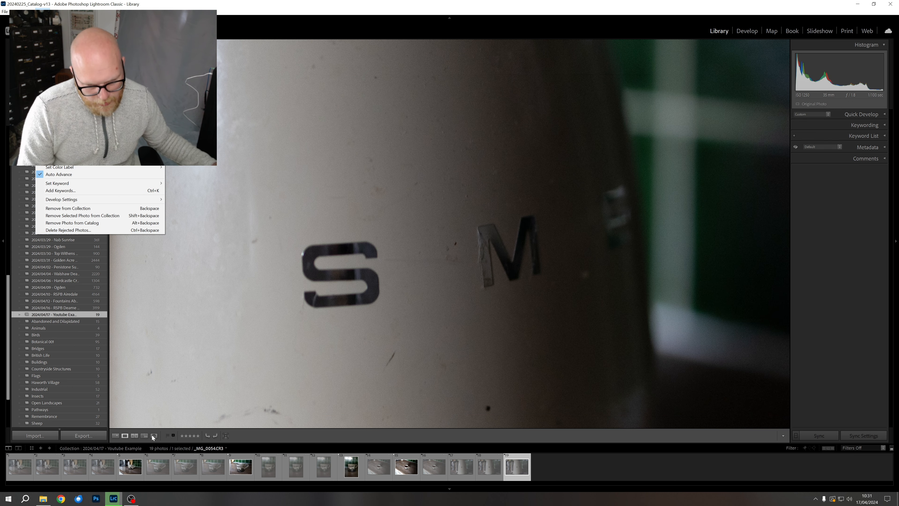
left_click(63, 315)
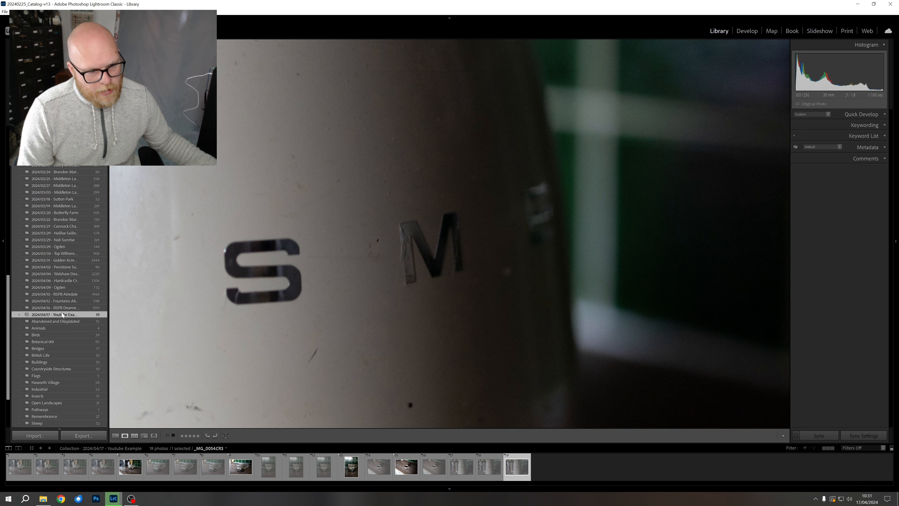
left_click_drag(8, 294, 9, 152)
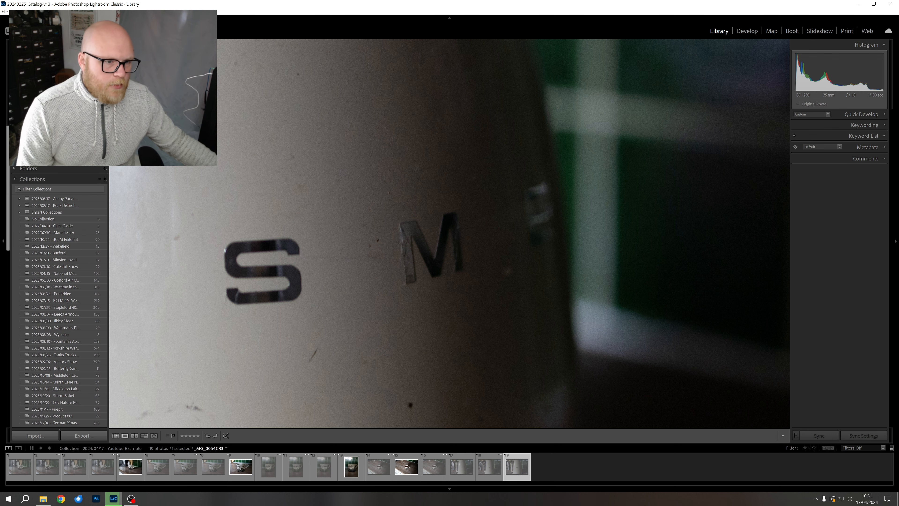
key("g")
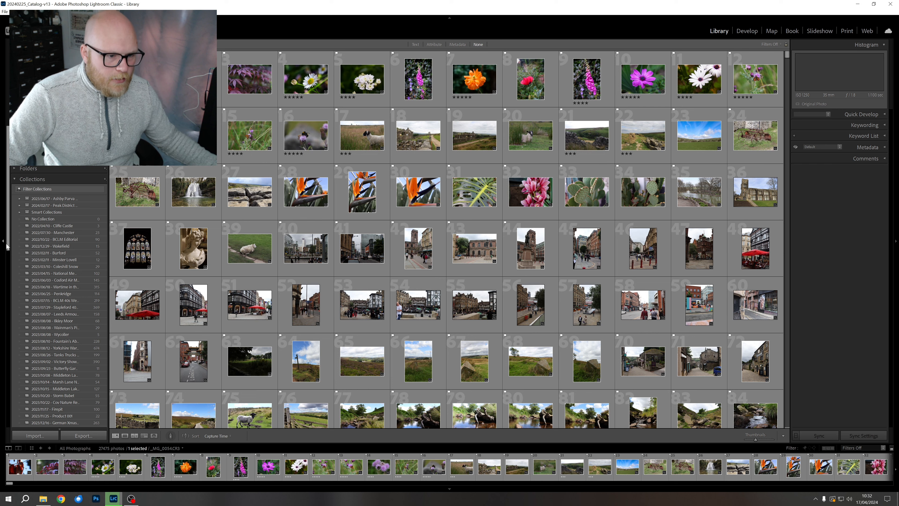
Open the "2024/04/17 - Youtube Example" collection and bring its first photo, _MG_0040.CR3, into the Develop module
scroll(19, 388, "down", 10)
scroll(20, 387, "down", 1)
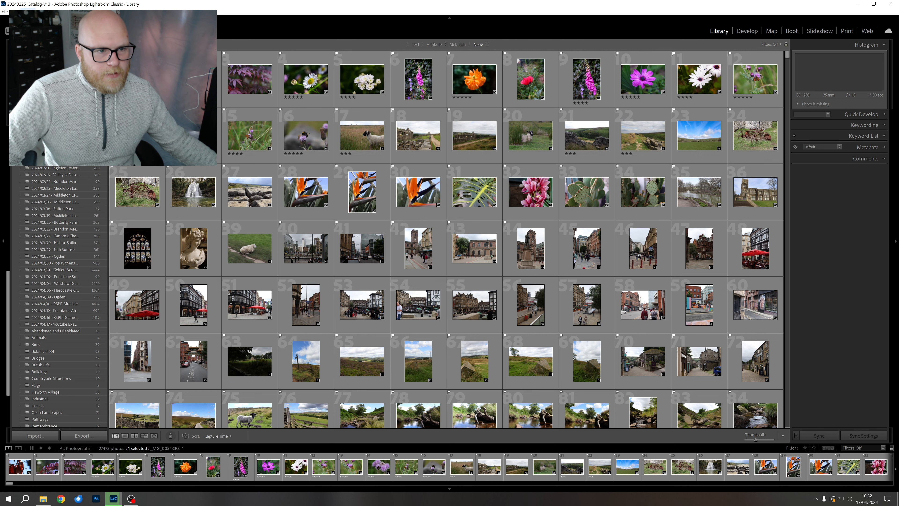
left_click(64, 325)
double_click(137, 78)
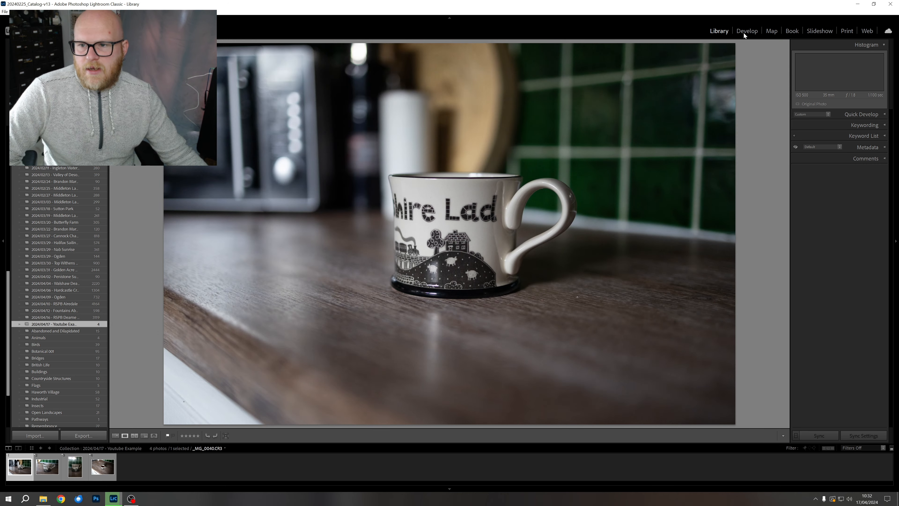
key("d")
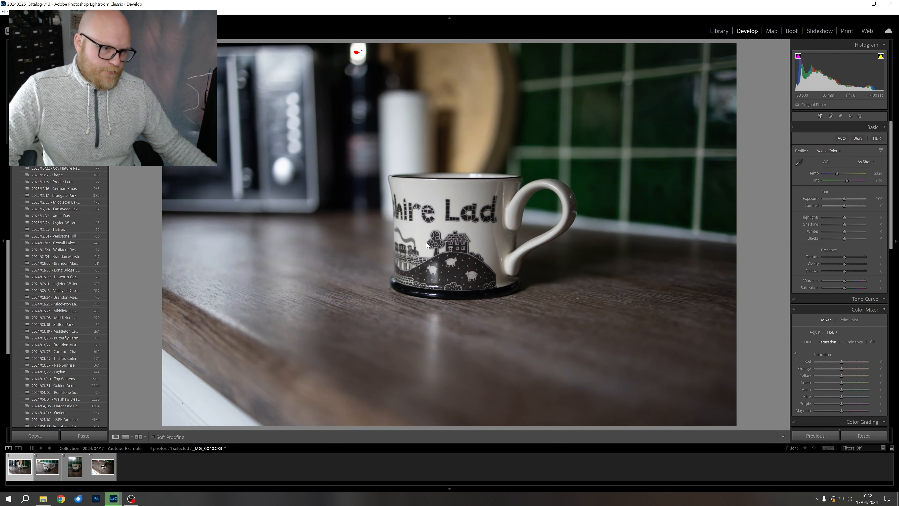
Switch to File Explorer and open the 2024_04_17 import folder to check which CR3 files remain on disk
left_click(43, 499)
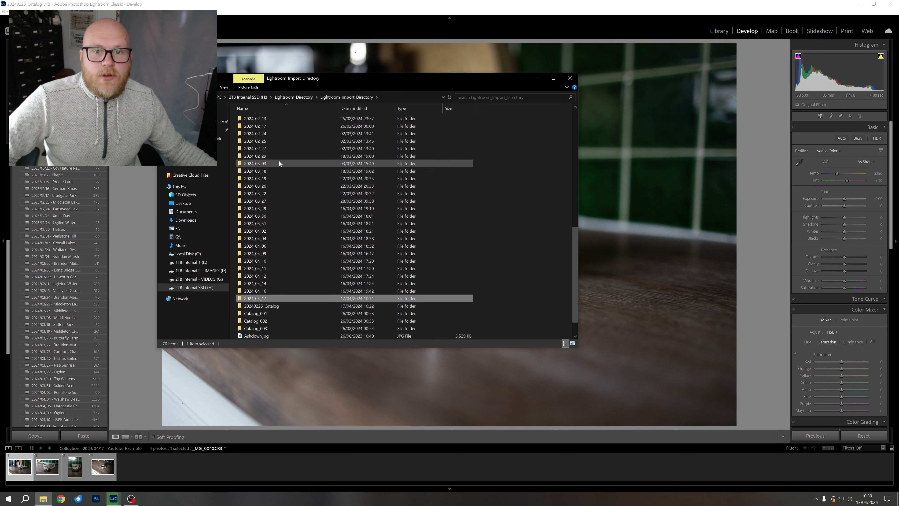
double_click(255, 297)
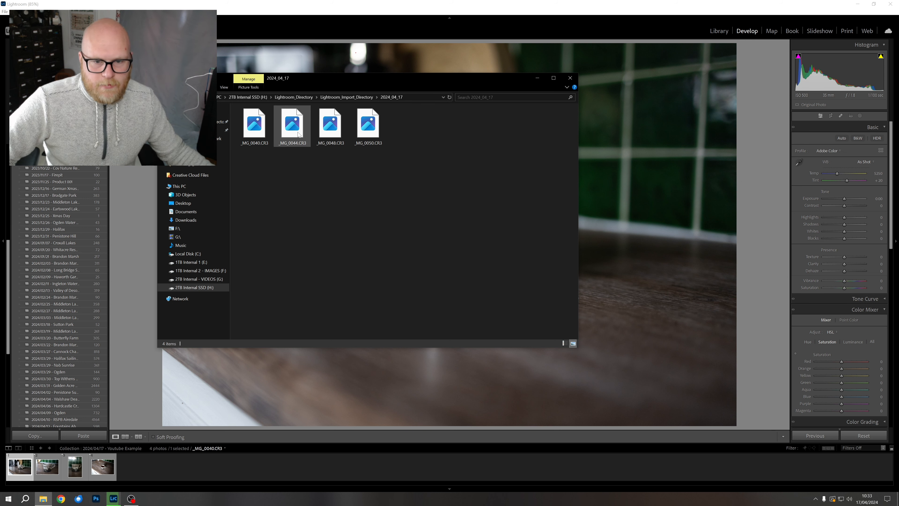
left_click(368, 125)
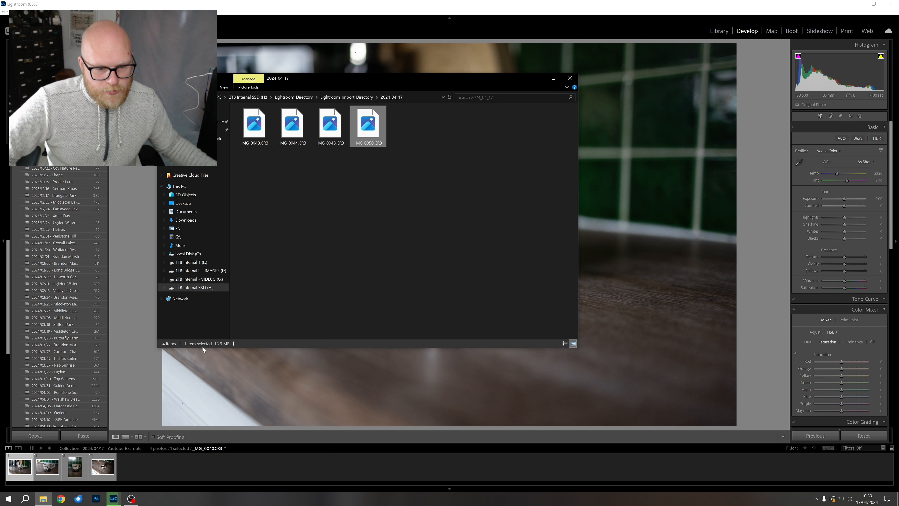
left_click(327, 256)
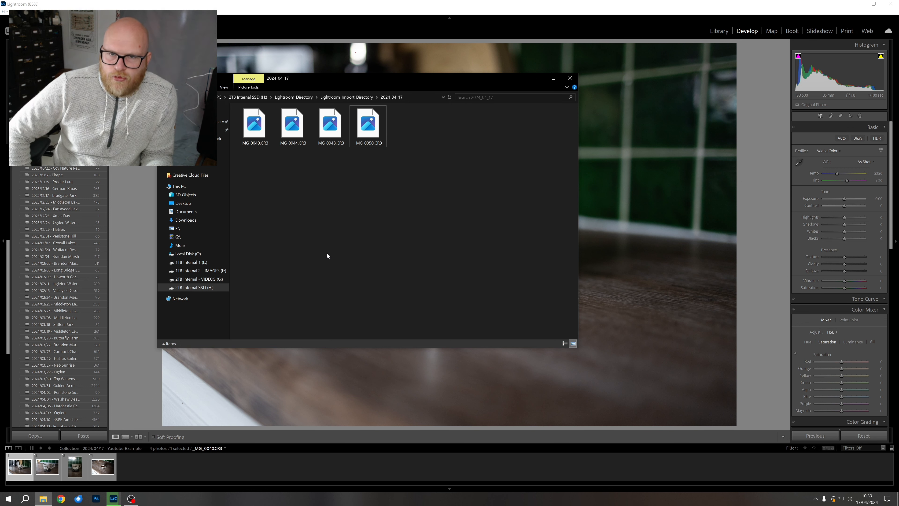